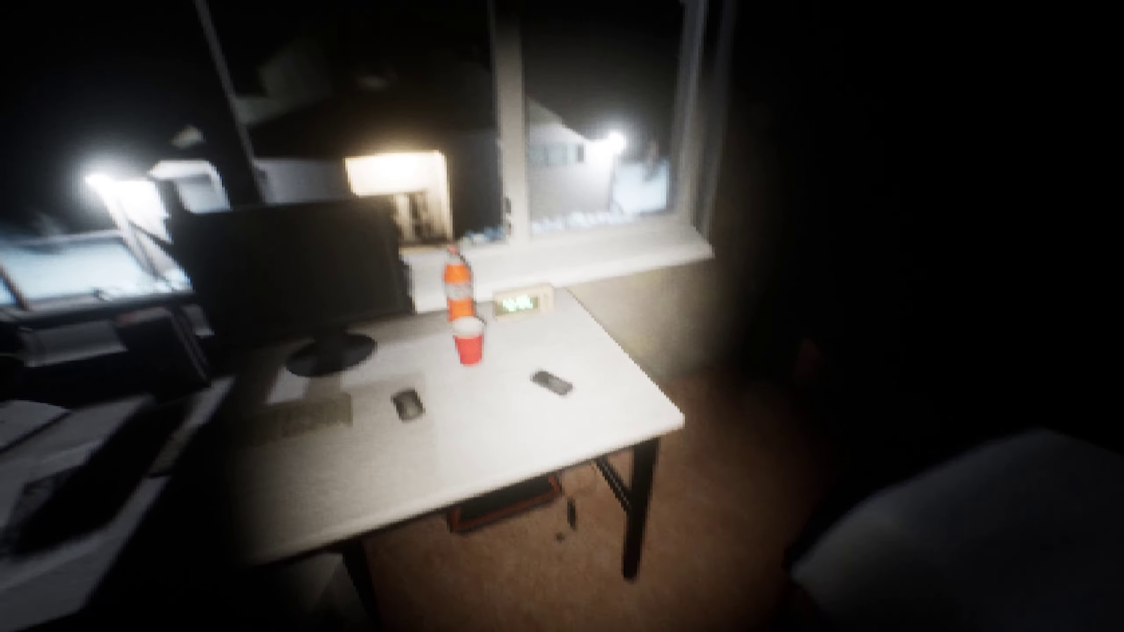
{"action": "key", "text": "w"}
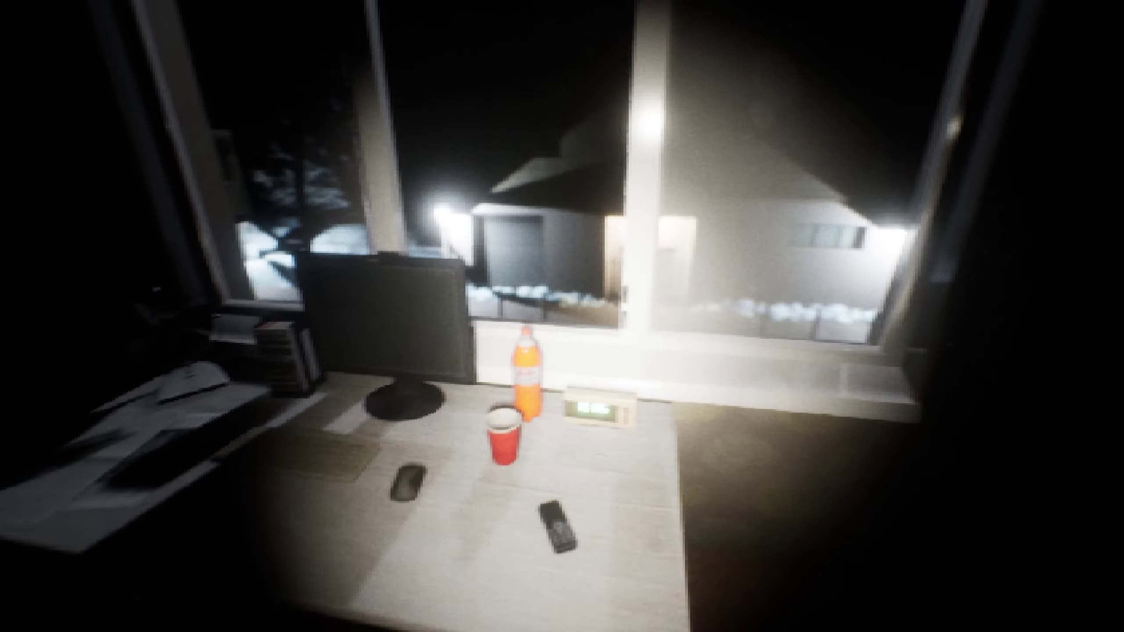
{"action": "key", "text": "s"}
{"action": "key", "text": "w"}
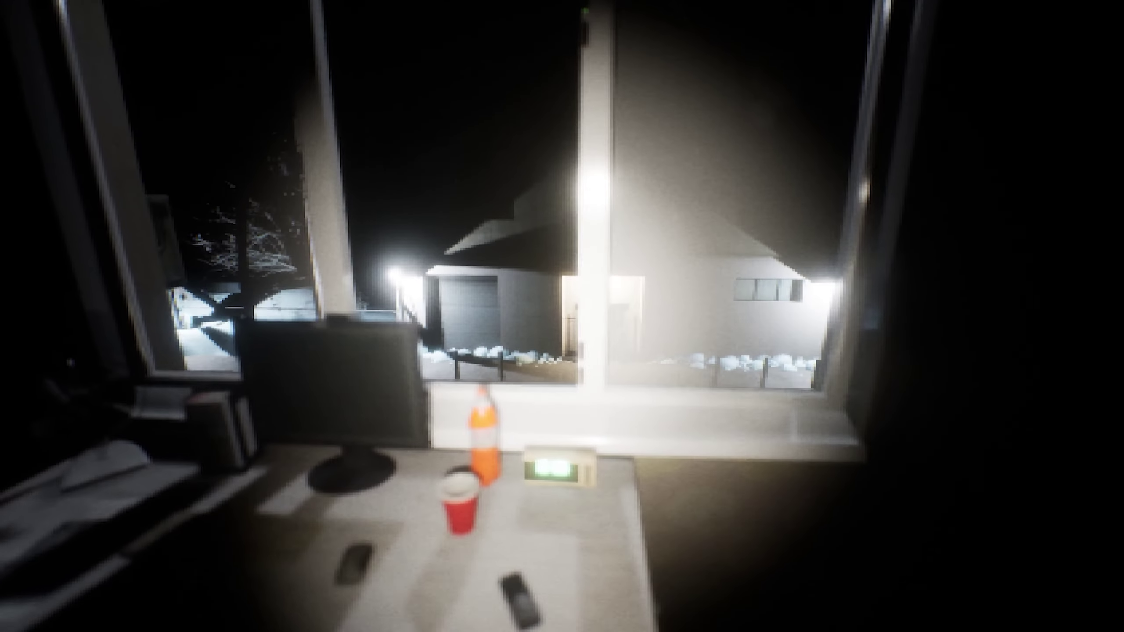
{"action": "key", "text": "s"}
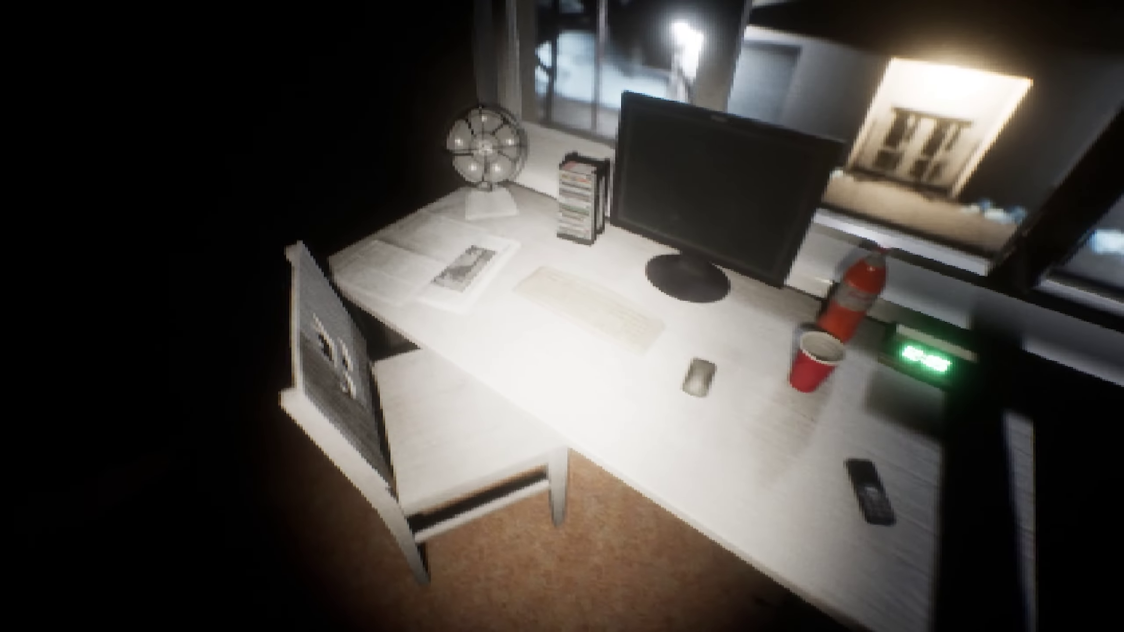
{"action": "key", "text": "a"}
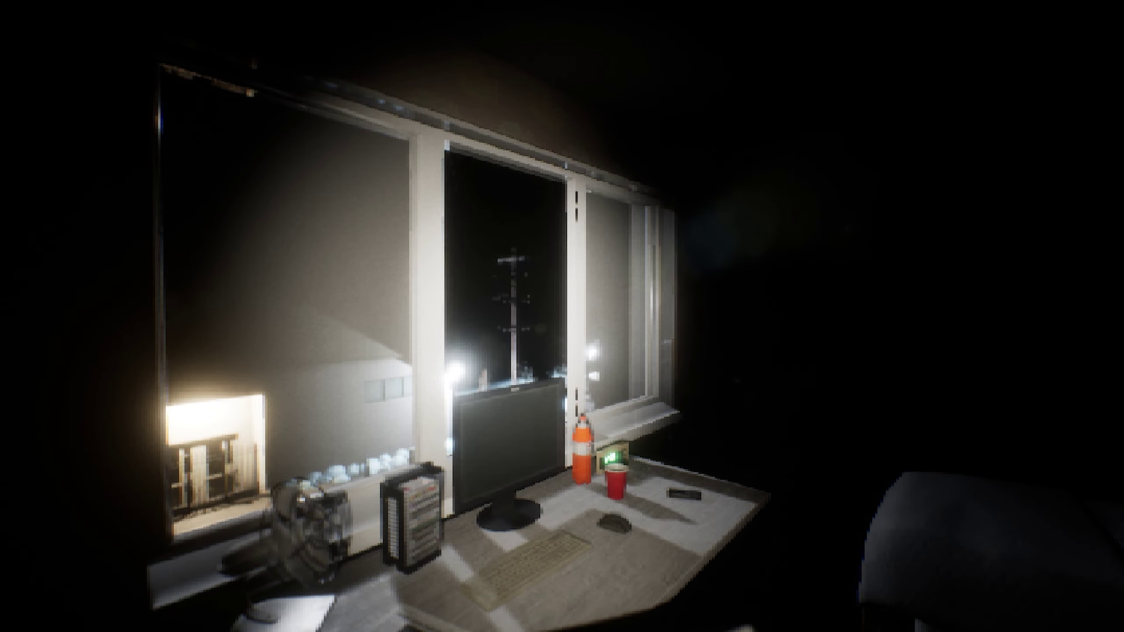
{"action": "key", "text": "w"}
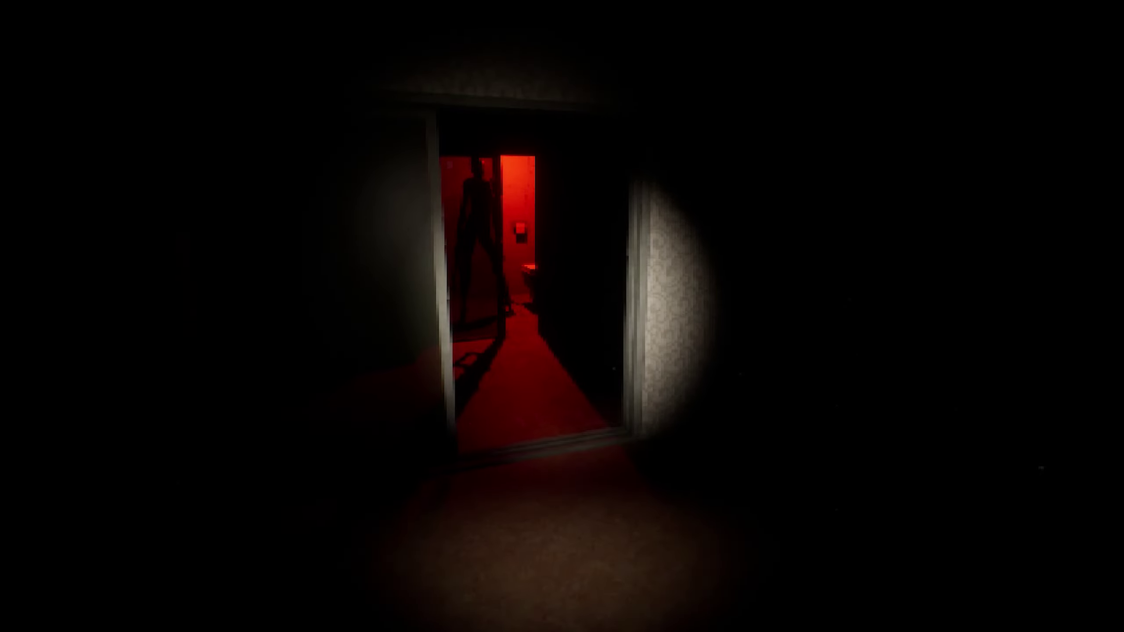
{"action": "key", "text": "w"}
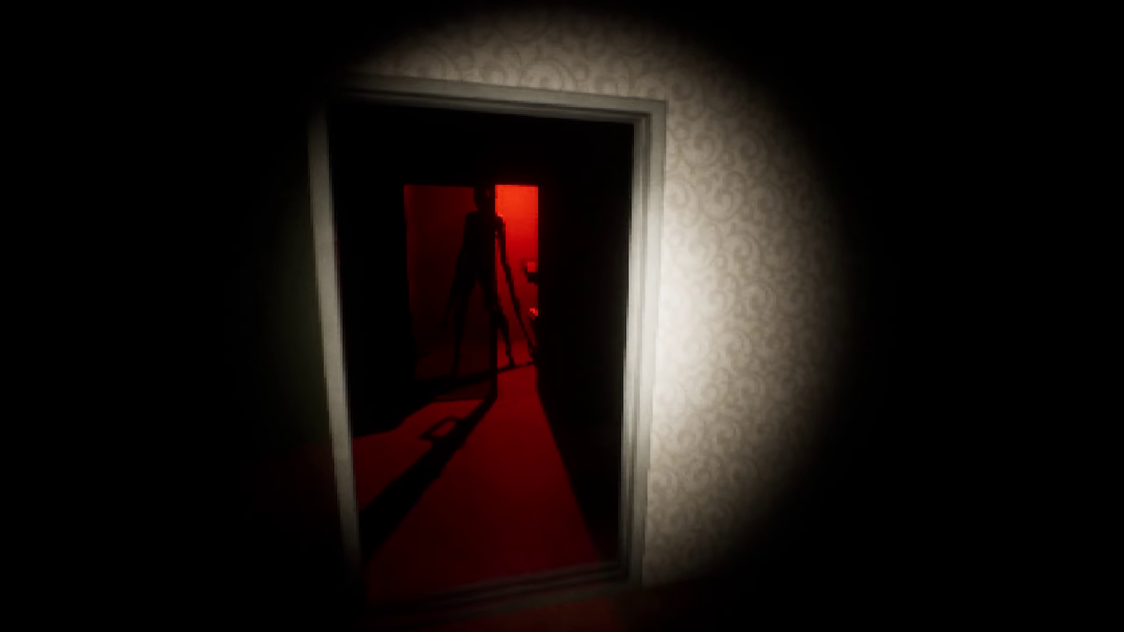
{"action": "key", "text": "w"}
{"action": "key", "text": "w"}
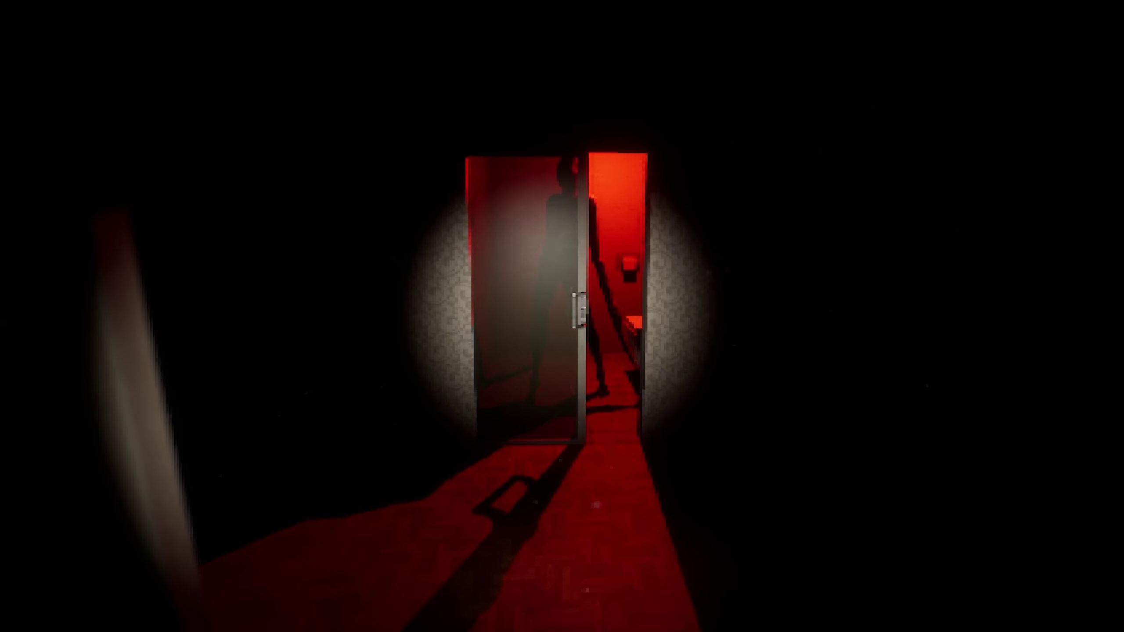
{"action": "key", "text": "w"}
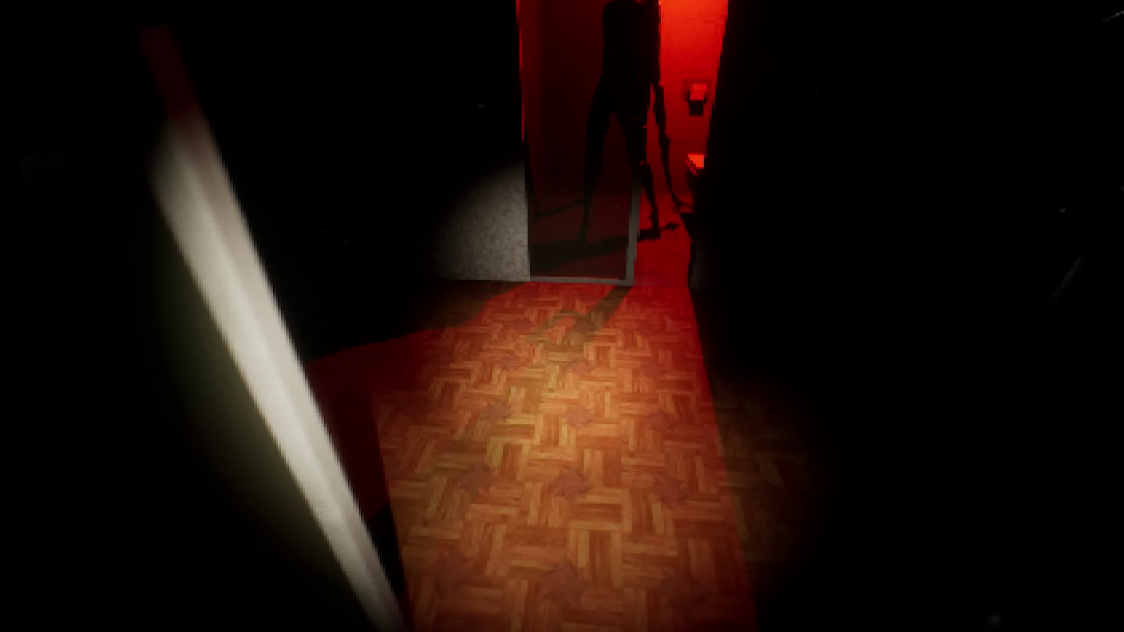
{"action": "key", "text": "w"}
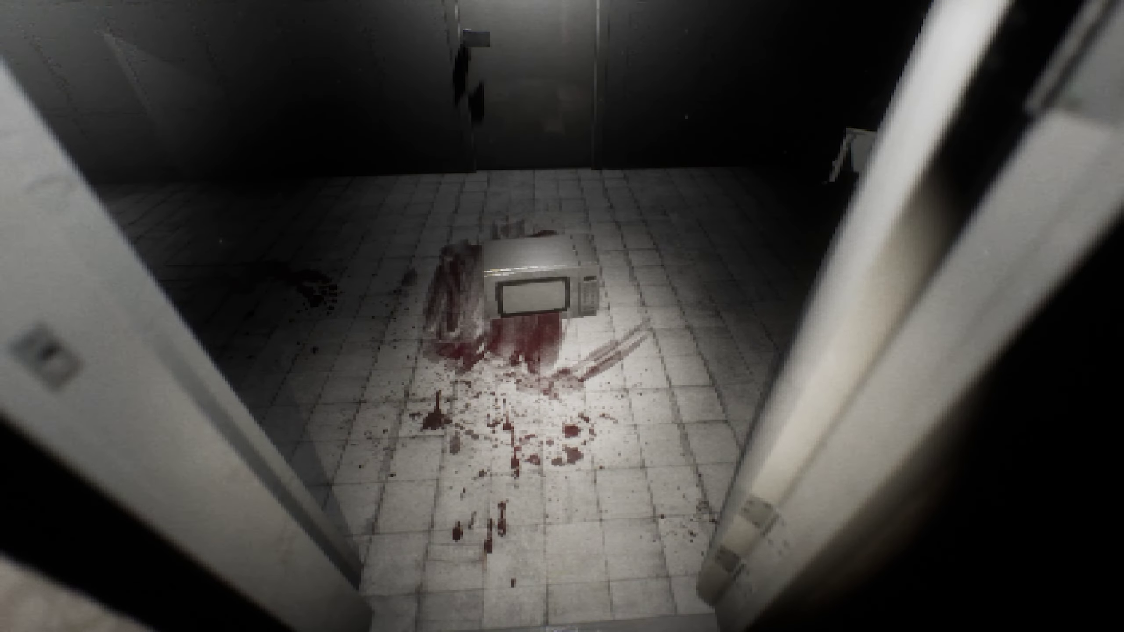
{"action": "key", "text": "w"}
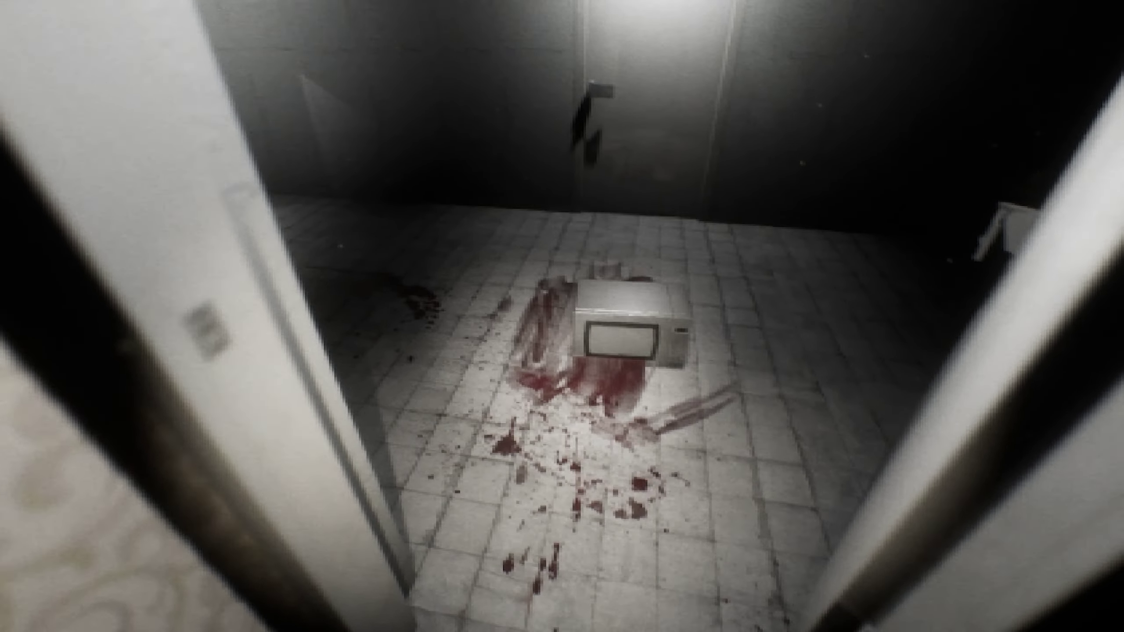
{"action": "key", "text": "w"}
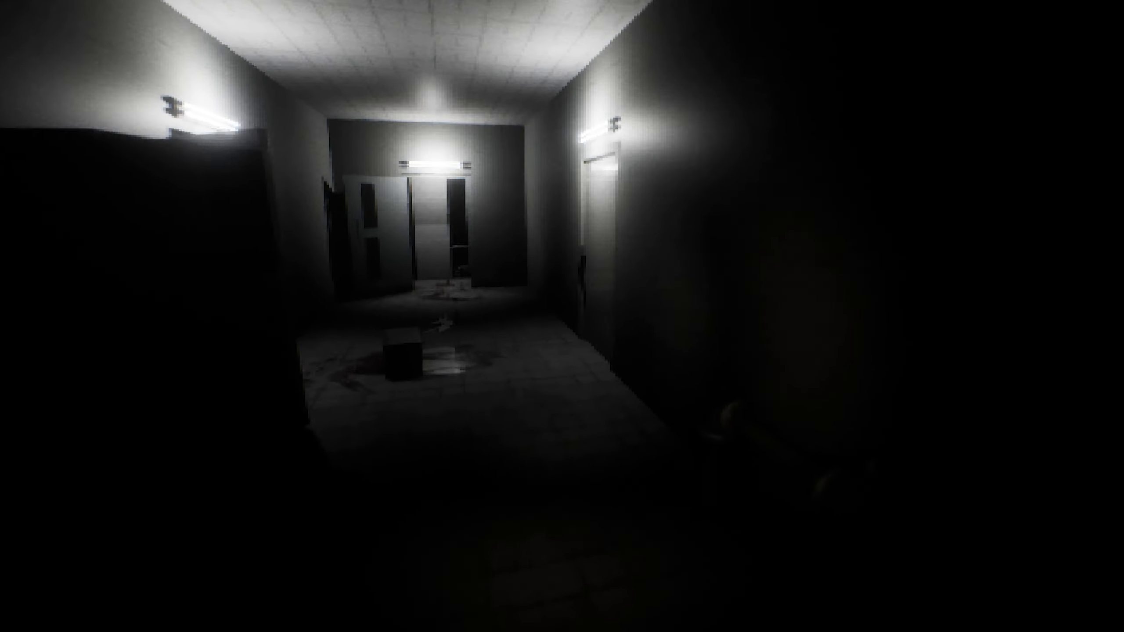
{"action": "key", "text": "w"}
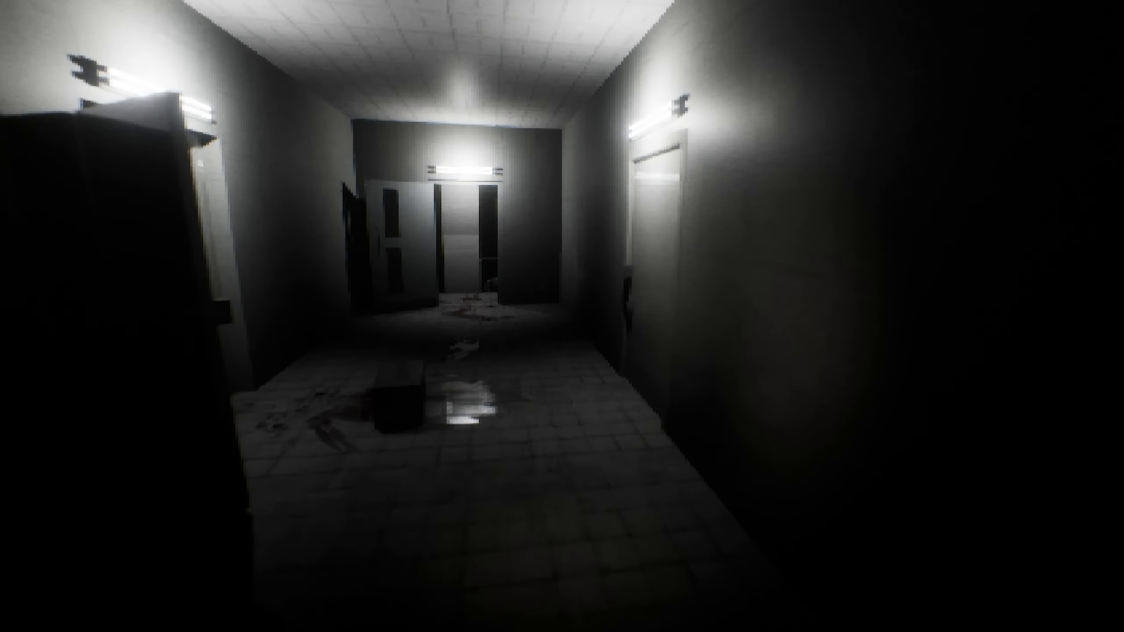
{"action": "key", "text": "w"}
{"action": "key", "text": "w"}
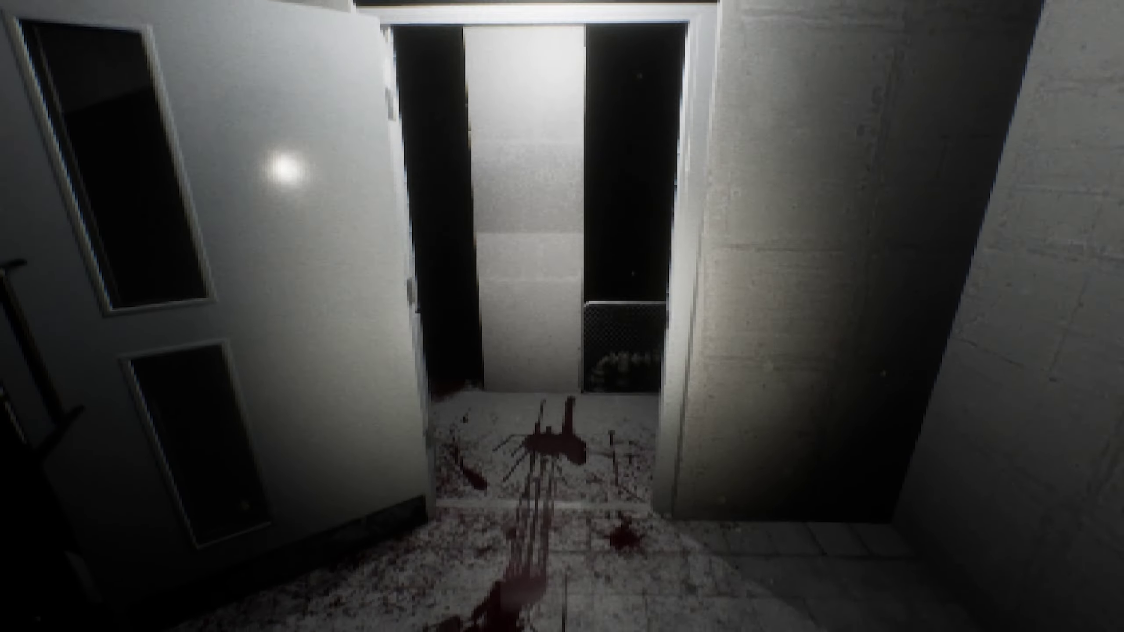
{"action": "key", "text": "w"}
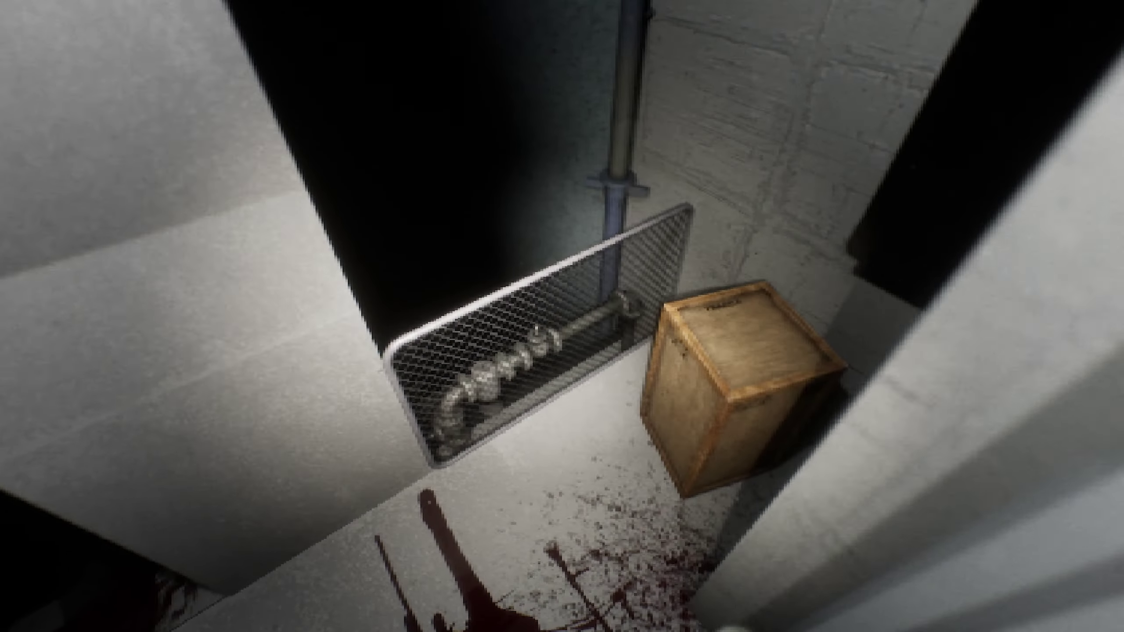
{"action": "key", "text": "w"}
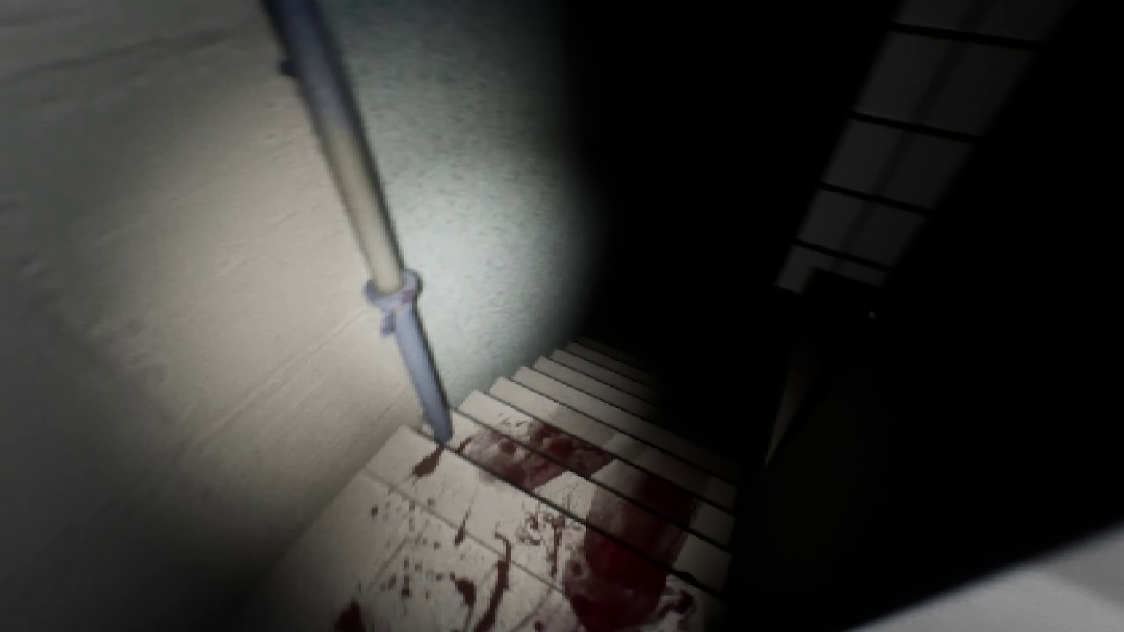